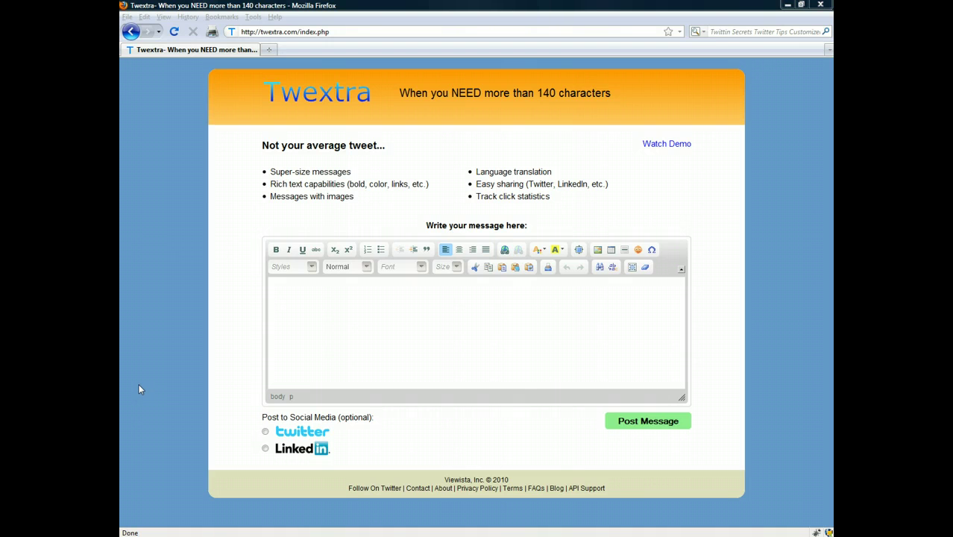
Step: Write the message body describing Twextra as an app for large web-based messages, ending with "Give Twextra a try today!"
click(405, 316)
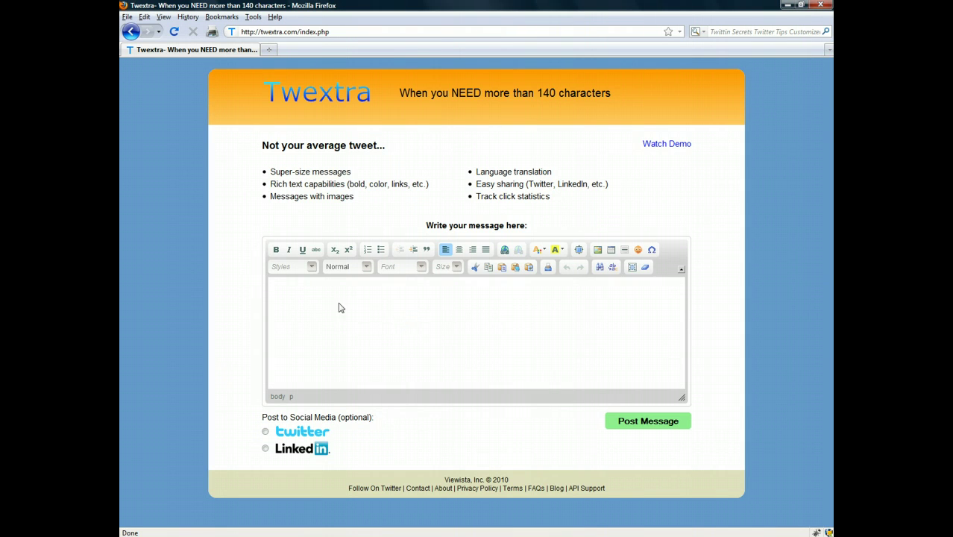
text(Twextra is an app)
text(that lets you create large web-based messages which contain rich-text and images.  Once created the messages can be shared on social media sites like Twitter and LinkedIn.  This allows you overcome the 140 character limitations when you need to say something a bit more substantial.  Give Twextra a try today!)
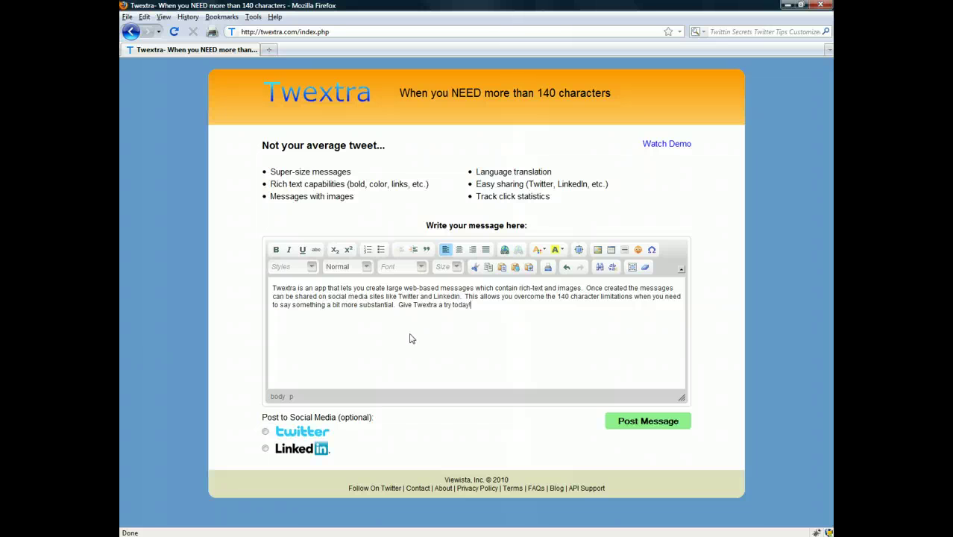
Step: Colour the first word of the message, "Twextra", red
double_click(287, 287)
click(537, 249)
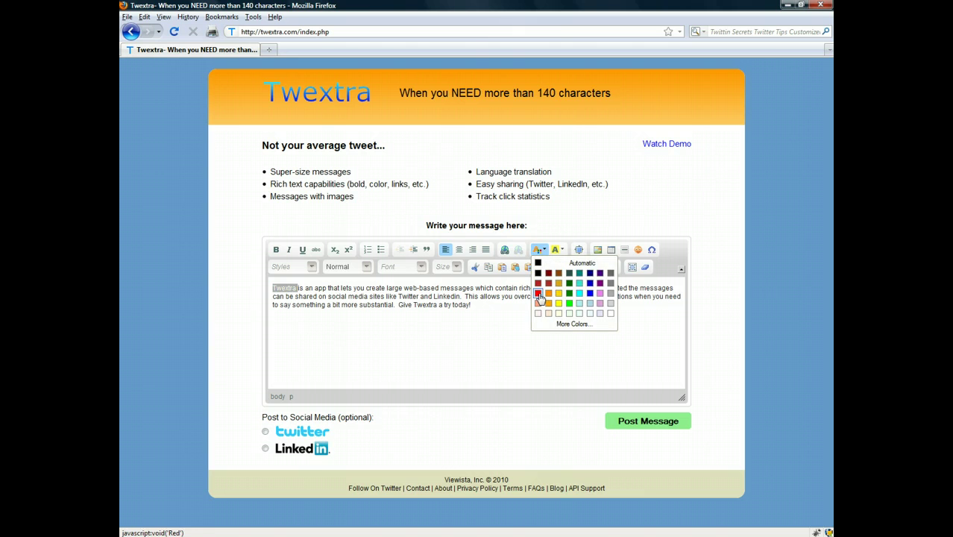
click(538, 296)
Step: Make the word "Twitter" bold and underline the word "Linkedin" in the message
double_click(408, 298)
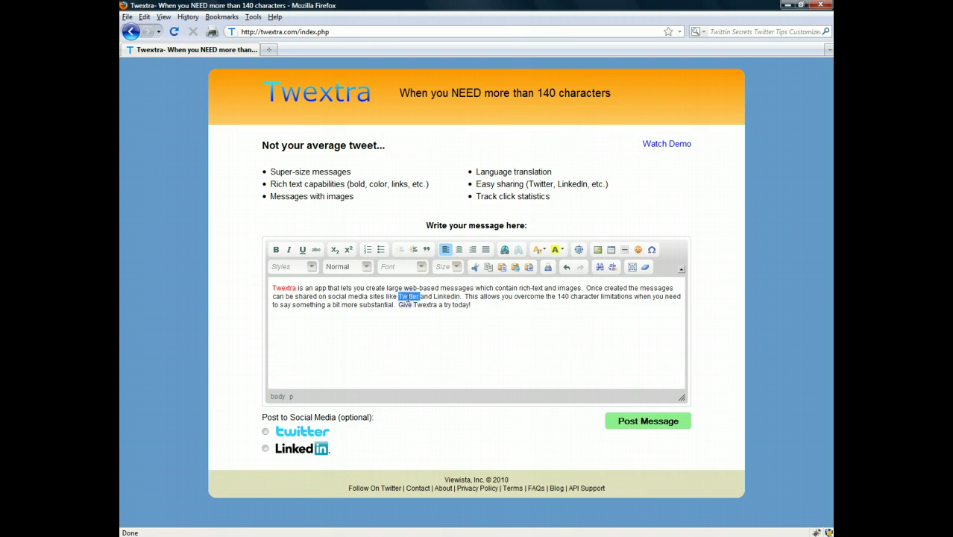
click(275, 250)
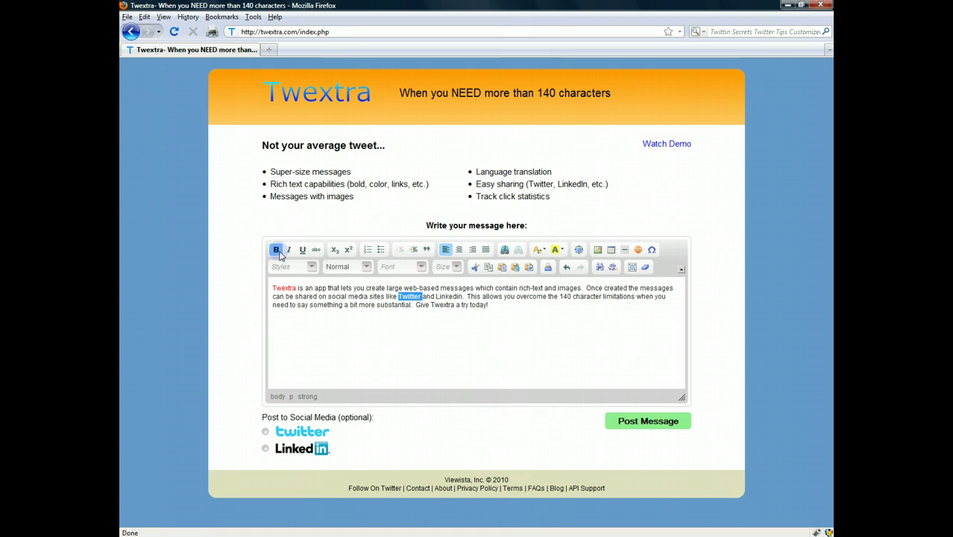
double_click(449, 297)
click(302, 250)
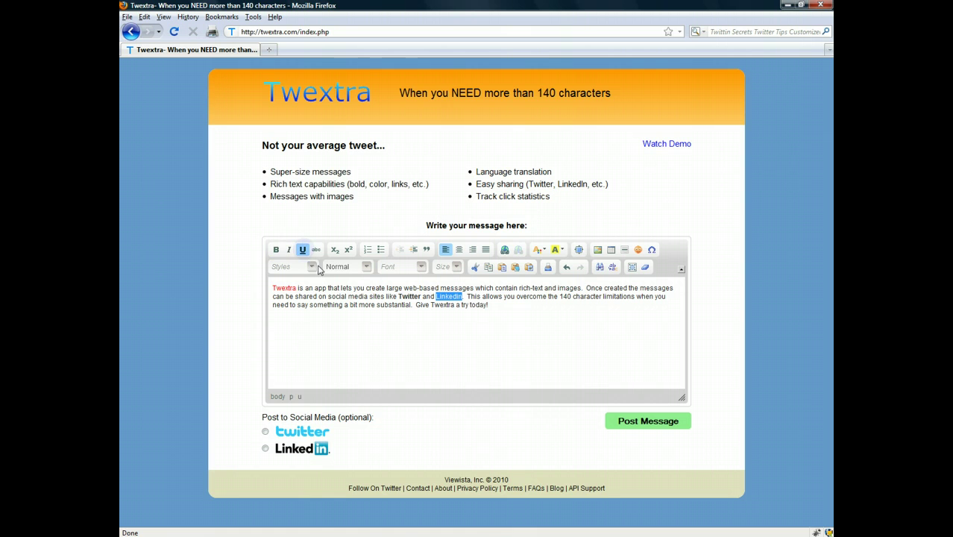
Step: Insert the first smiley of the set at the end of the message, after "Give Twextra a try today!"
click(515, 308)
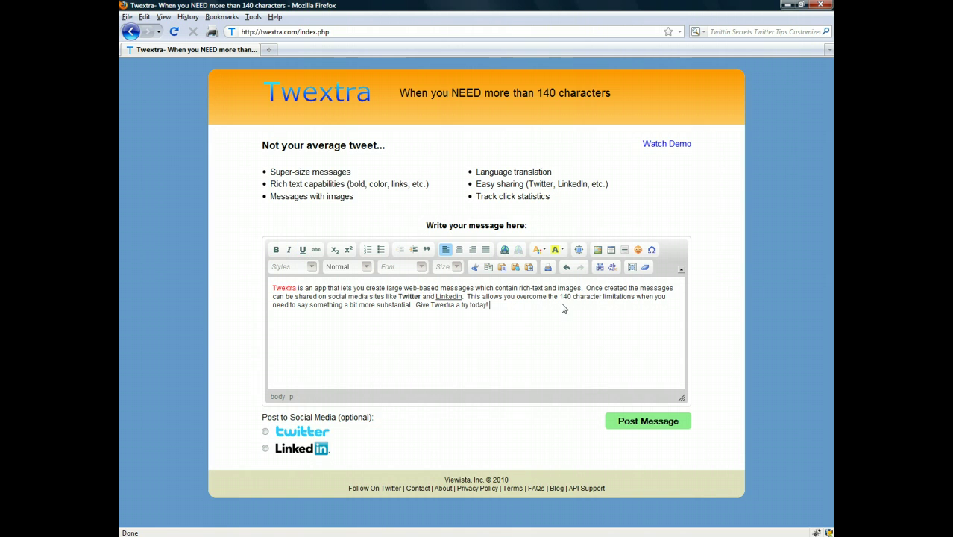
click(638, 250)
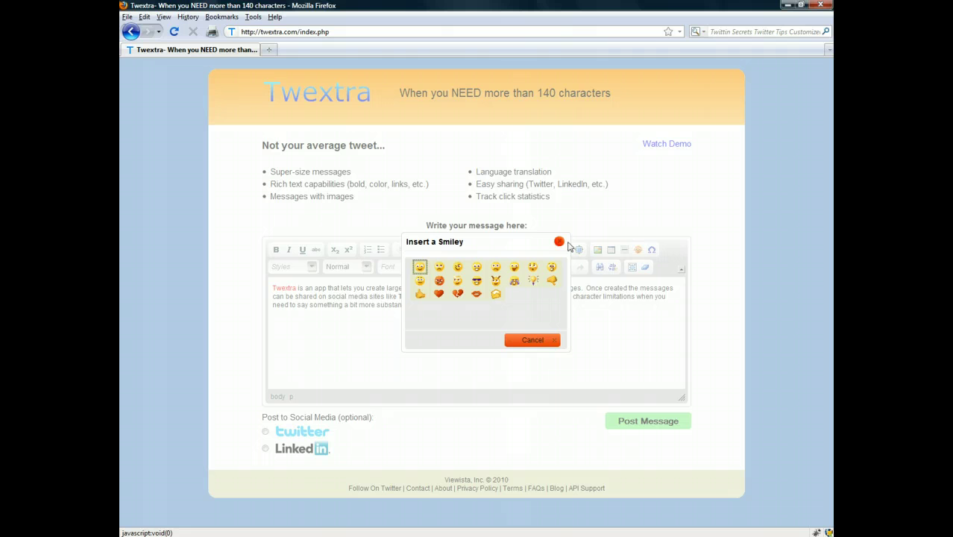
click(420, 267)
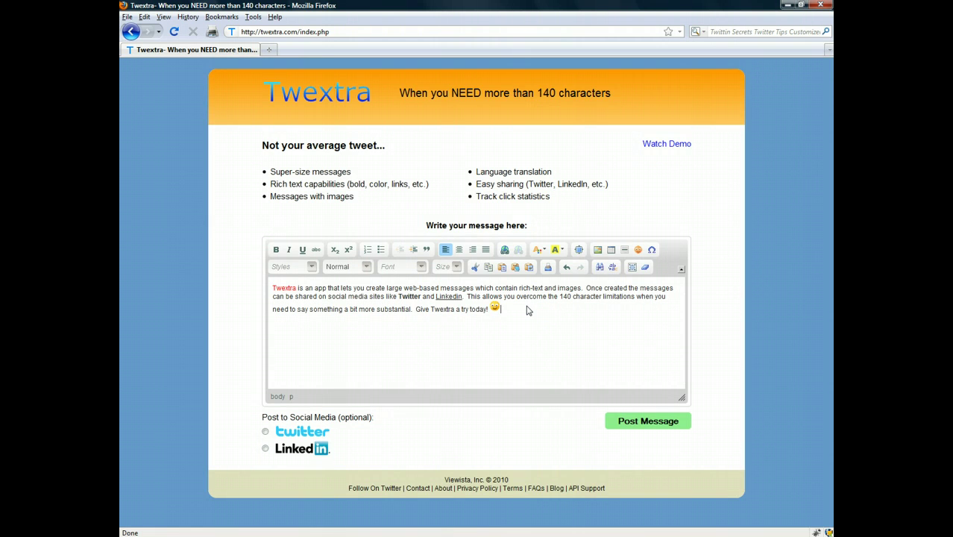
Step: Add the title line "Twextra Description" above the message paragraph
key(ctrl+Home)
key(Return)
key(Return)
key(Up)
key(Up)
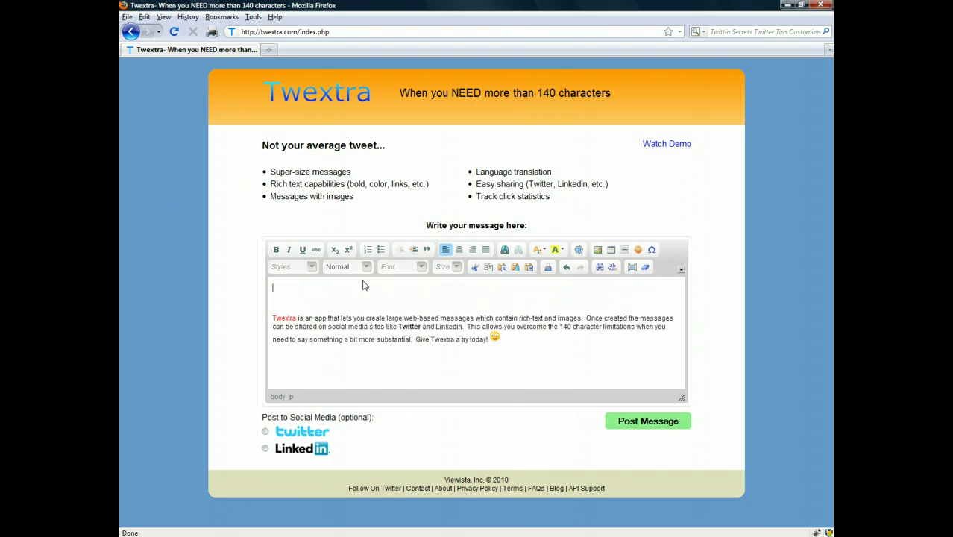
key(Delete)
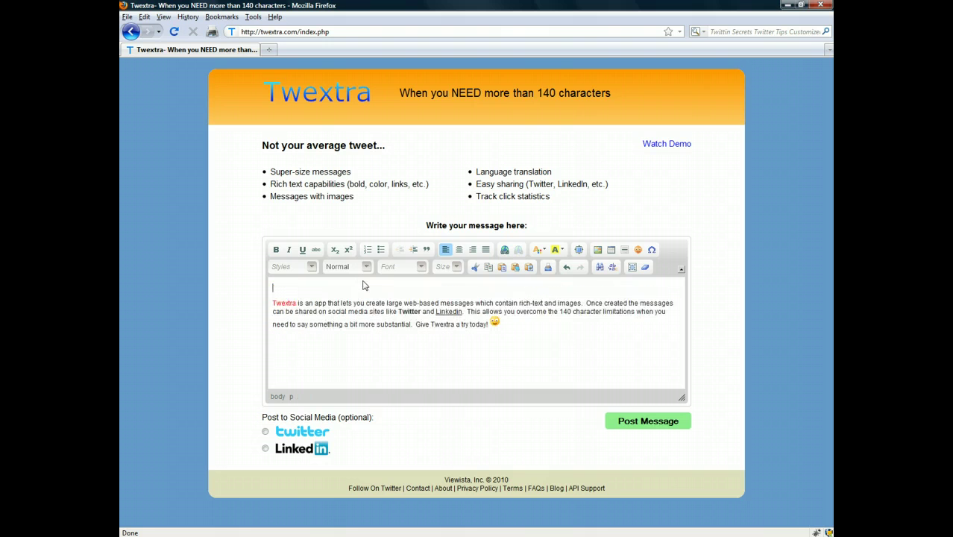
text(Twextra Description)
Step: Format the title "Twextra Description" in the Tahoma font at size 18
drag(357, 291, 226, 285)
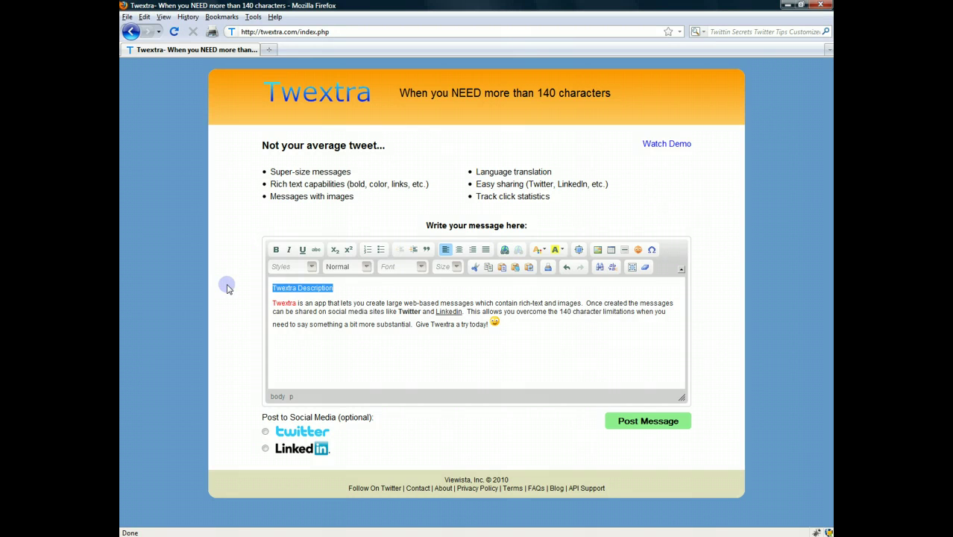
click(421, 267)
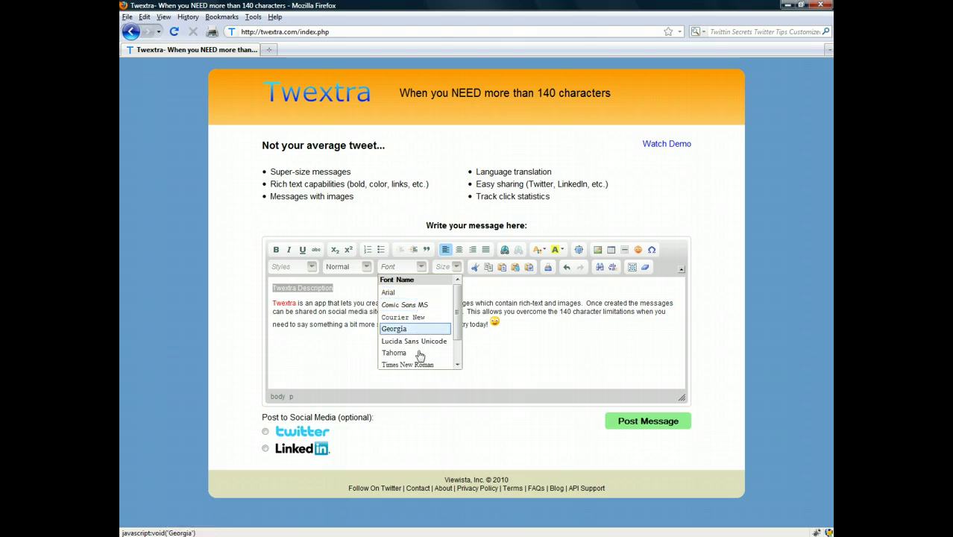
click(418, 352)
click(456, 267)
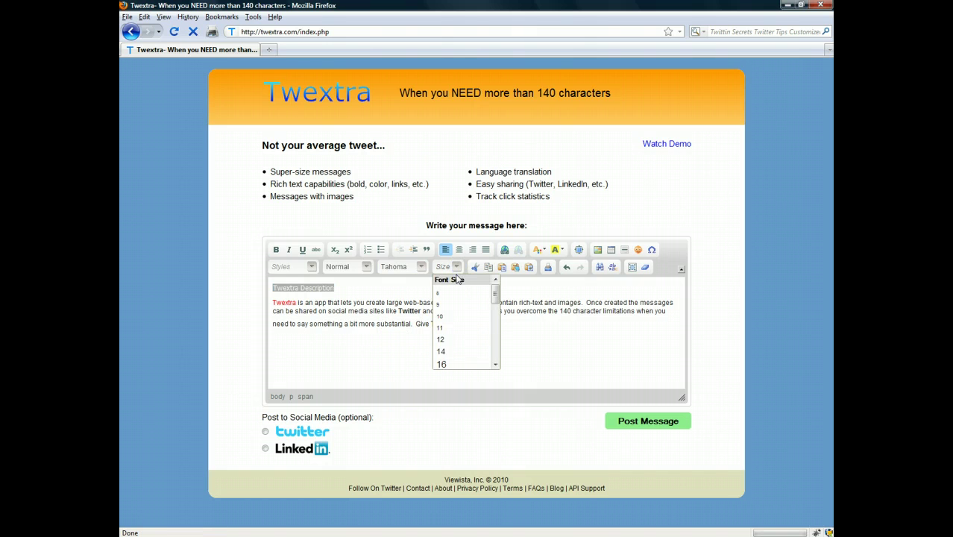
click(493, 364)
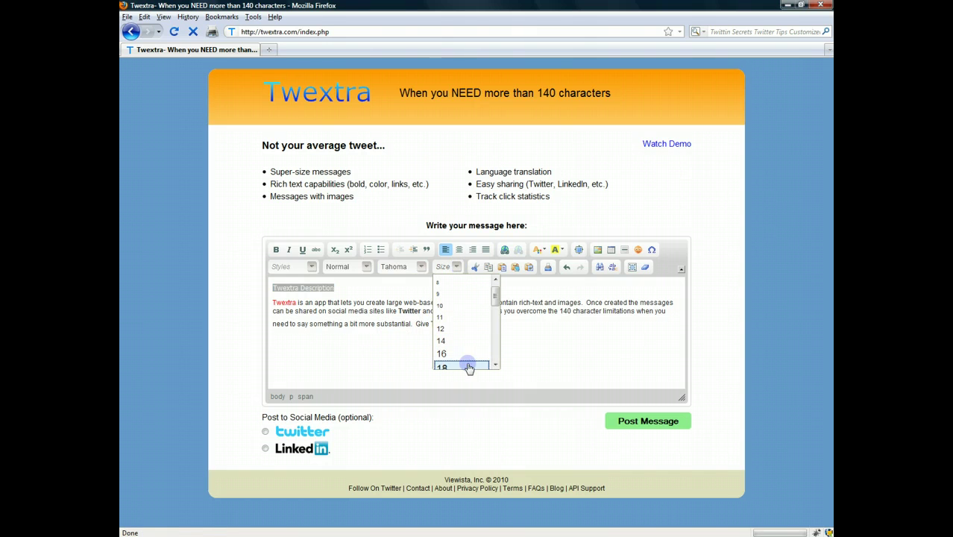
click(467, 366)
Step: Post the finished message without selecting a social media site
click(396, 351)
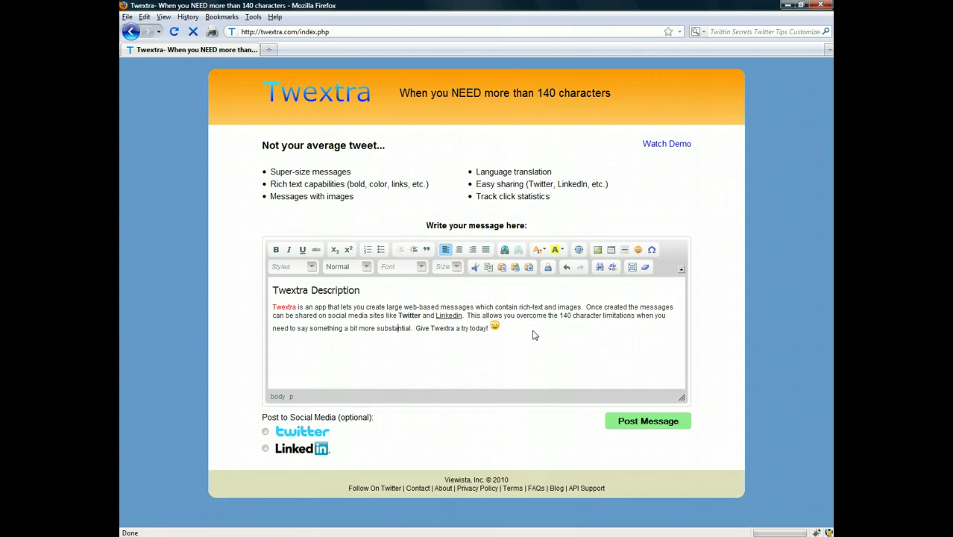
click(532, 329)
click(639, 422)
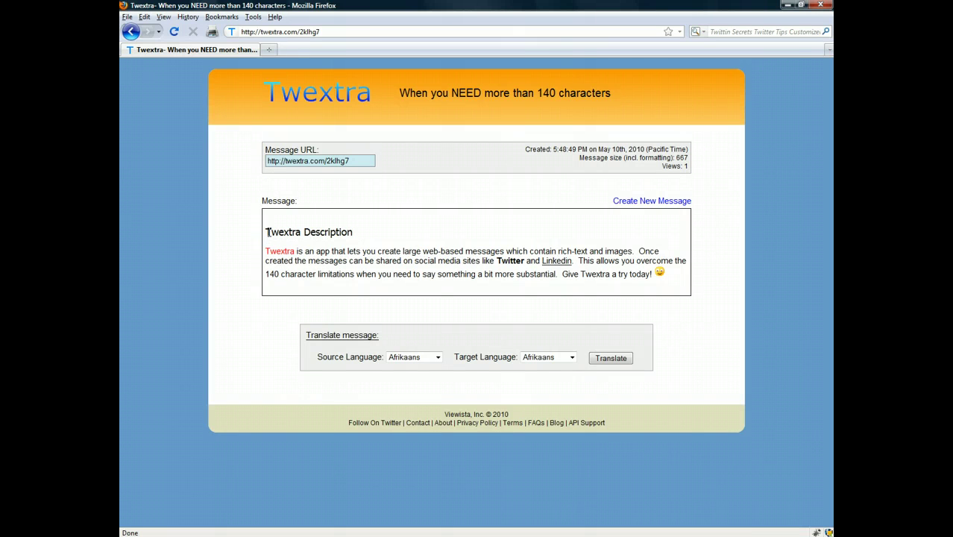
Step: Examine the posted message's text, its URL, its creation time and its view statistics
drag(266, 229, 552, 276)
click(546, 284)
drag(364, 158, 250, 159)
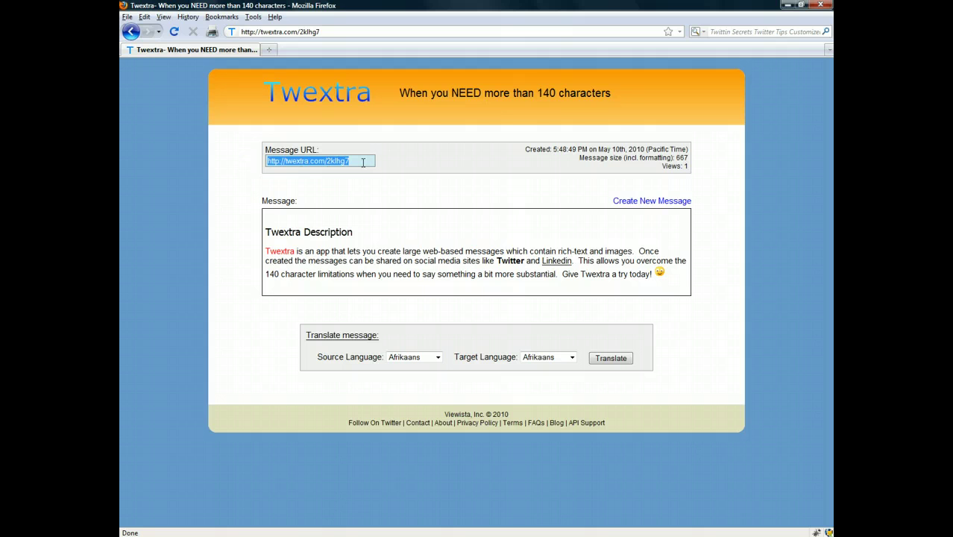
click(524, 153)
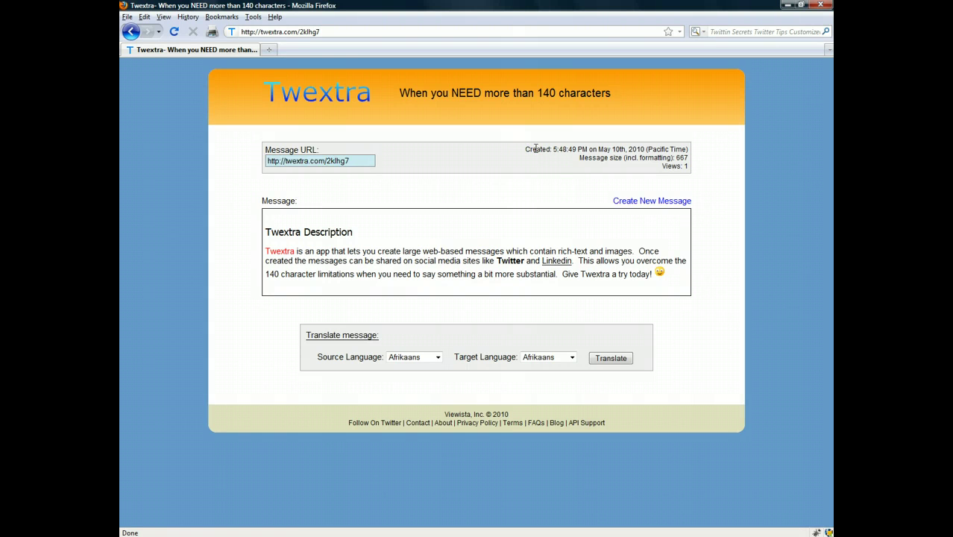
drag(552, 149, 650, 151)
click(681, 151)
drag(686, 165, 689, 177)
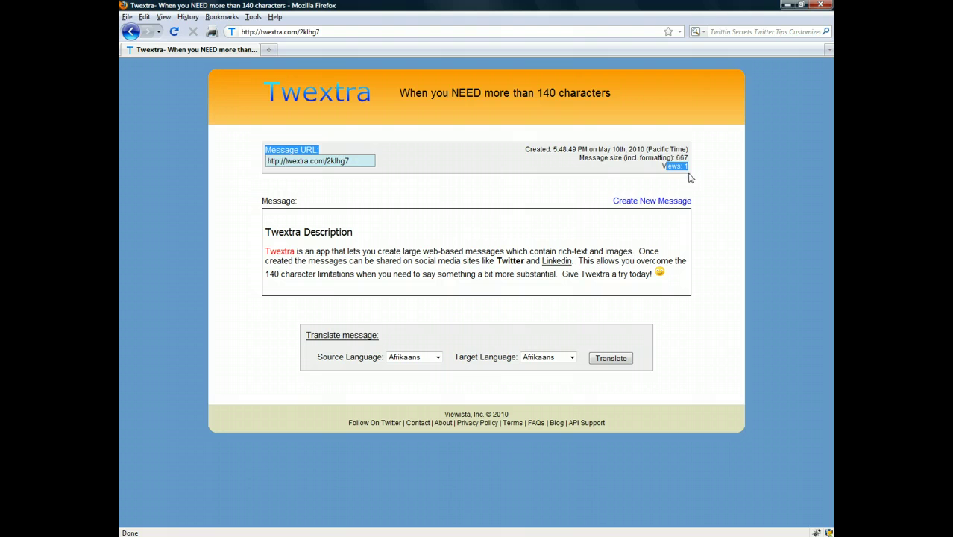
click(557, 209)
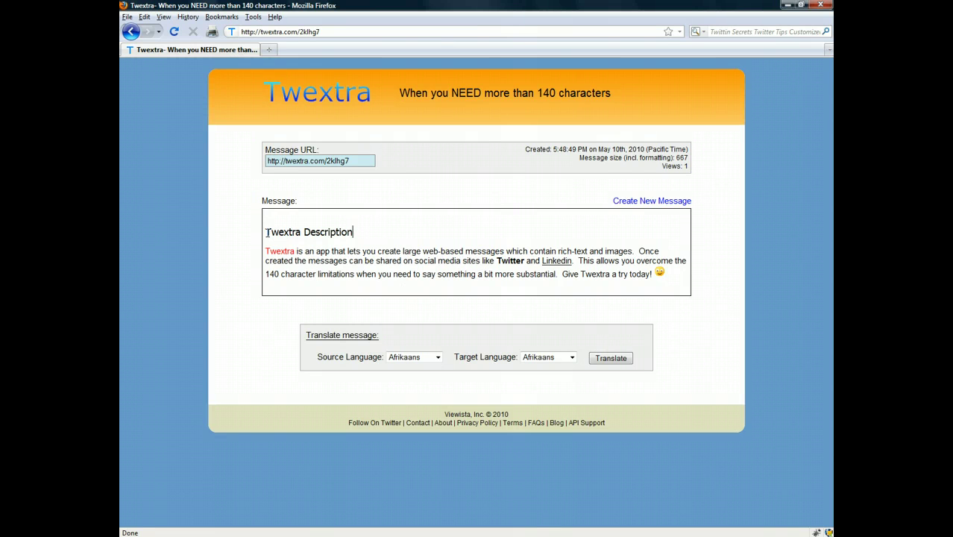
Step: Translate the posted message from English to French
click(436, 359)
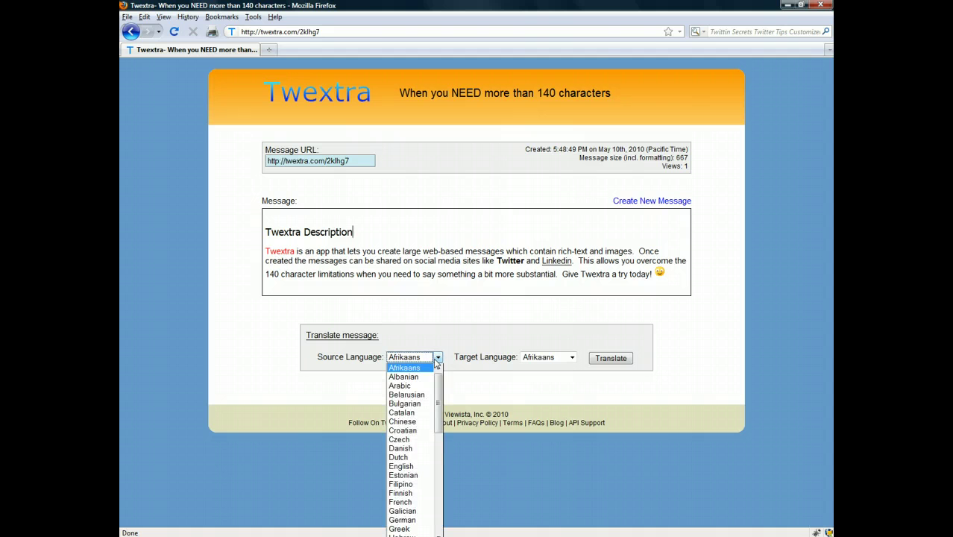
click(407, 466)
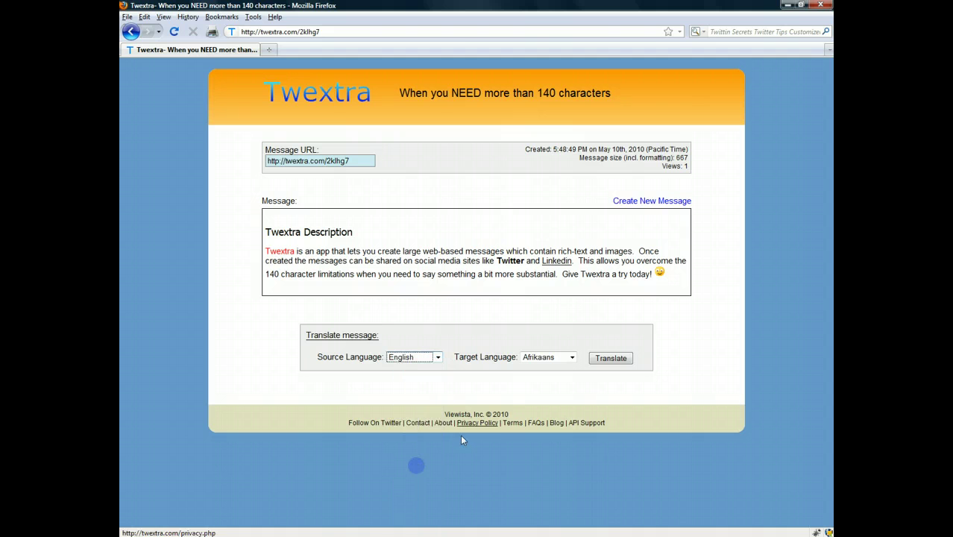
click(559, 358)
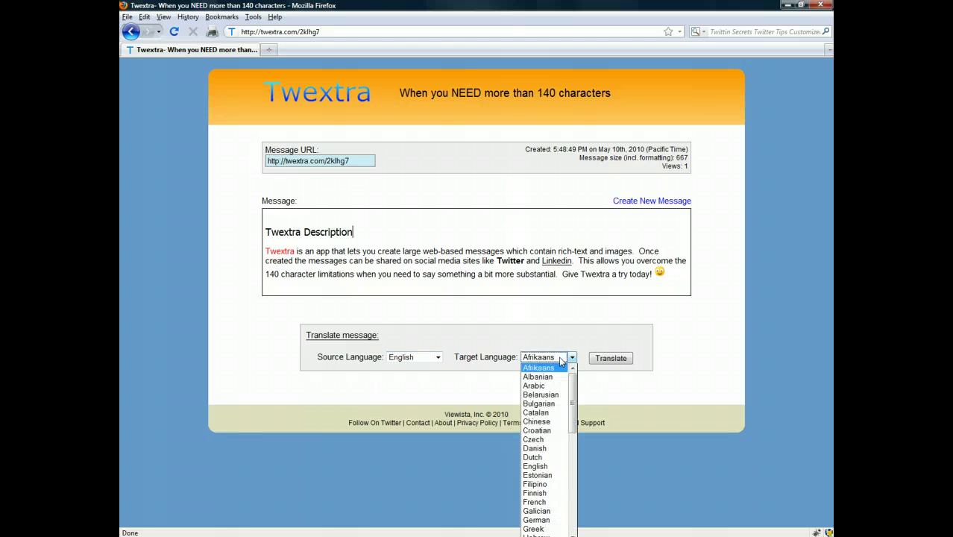
click(550, 502)
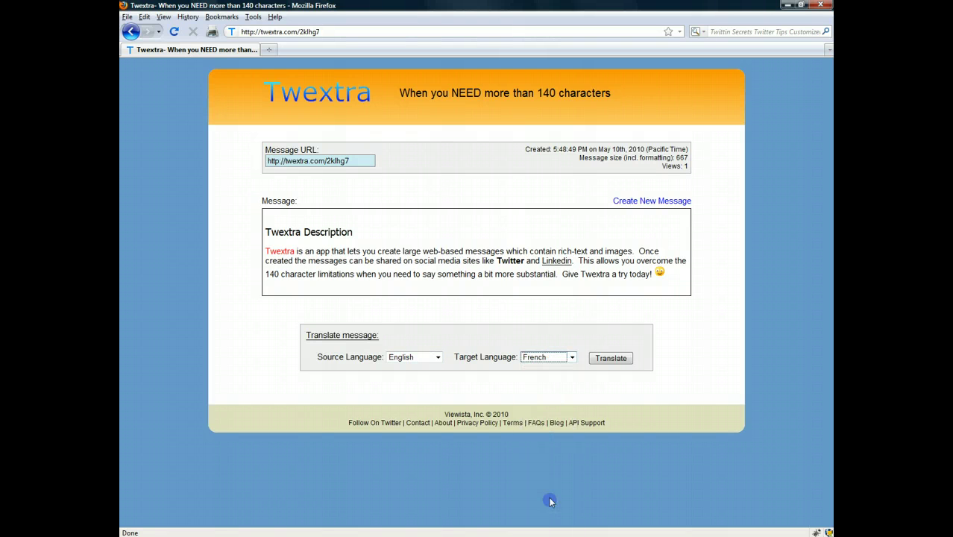
click(611, 359)
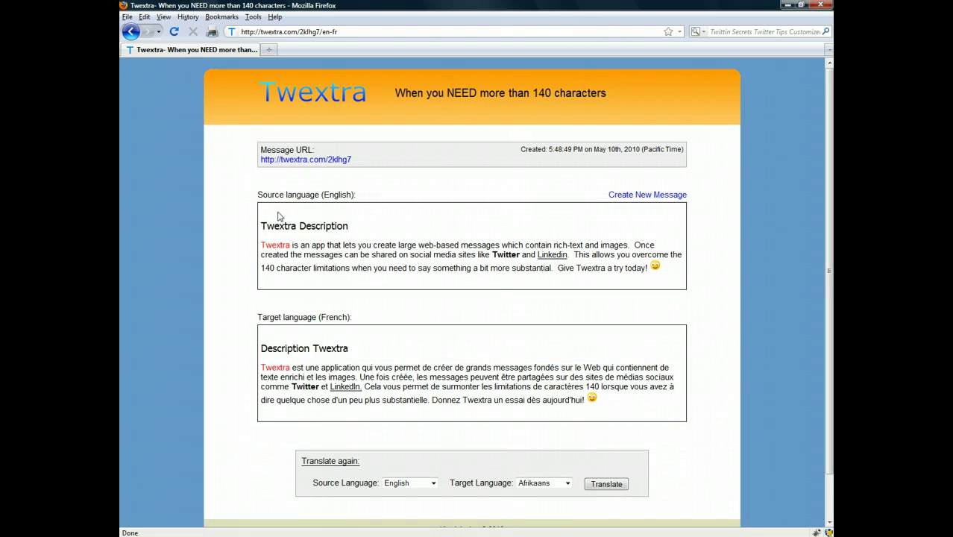
Step: Compare the English source message with its French translation and look over the options for translating again
drag(257, 194, 366, 195)
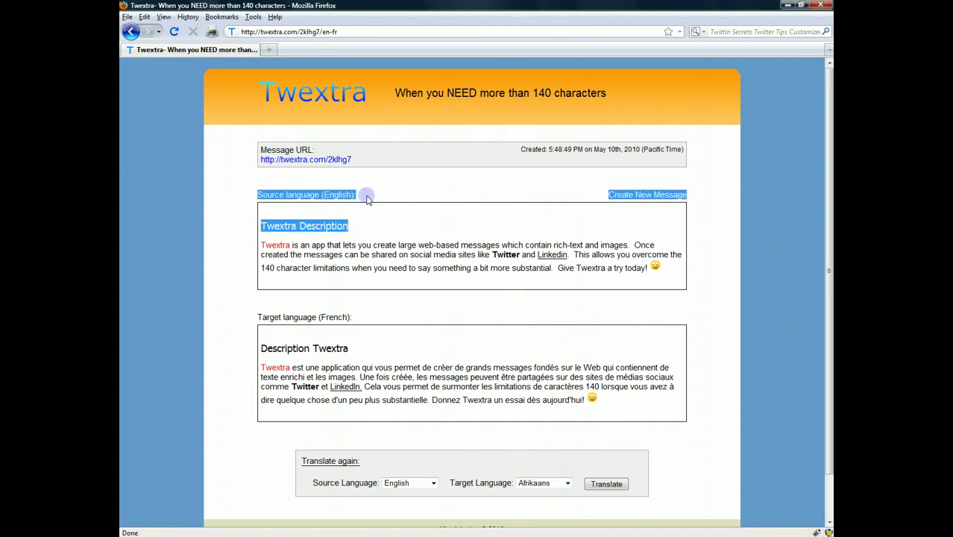
click(350, 226)
drag(261, 227, 548, 283)
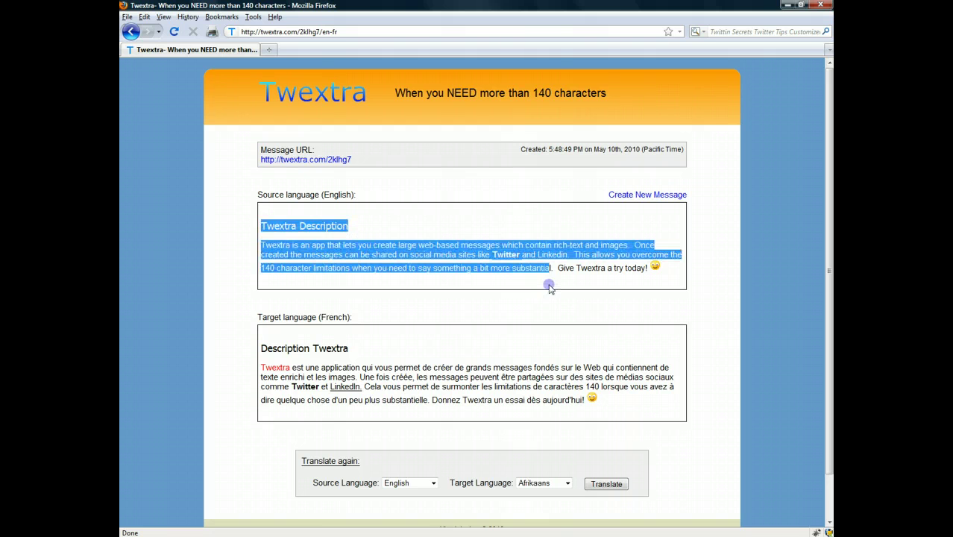
click(549, 283)
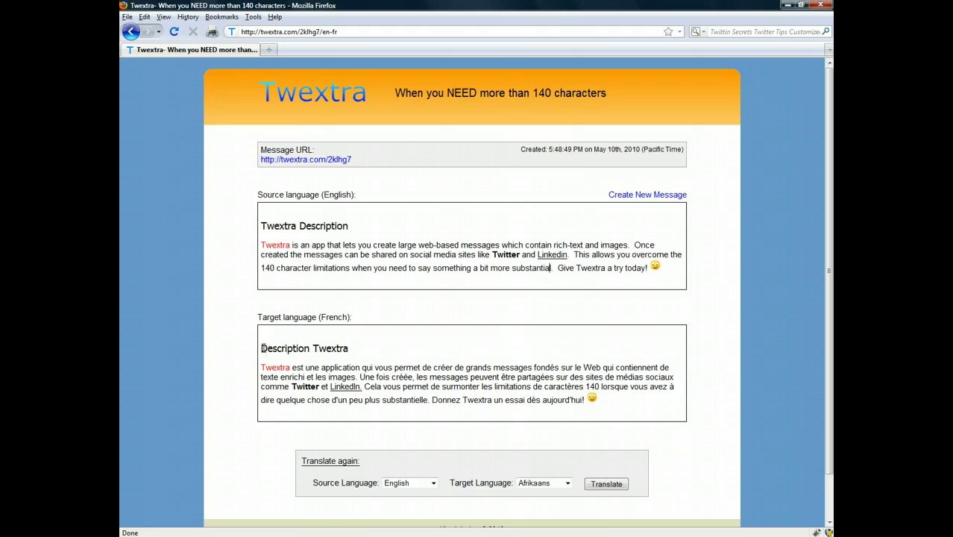
drag(261, 348, 346, 350)
click(362, 367)
click(567, 484)
click(563, 486)
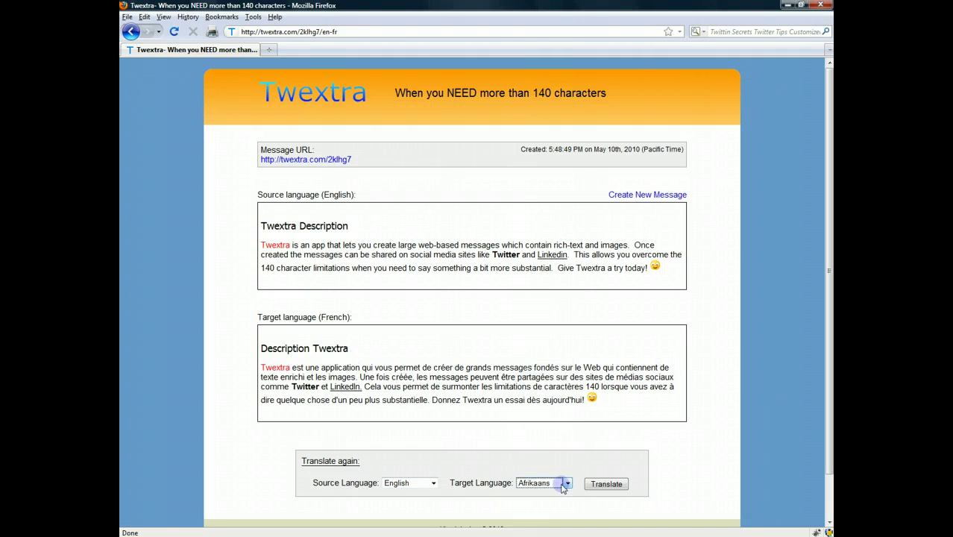
click(509, 387)
scroll(509, 388, down, 2)
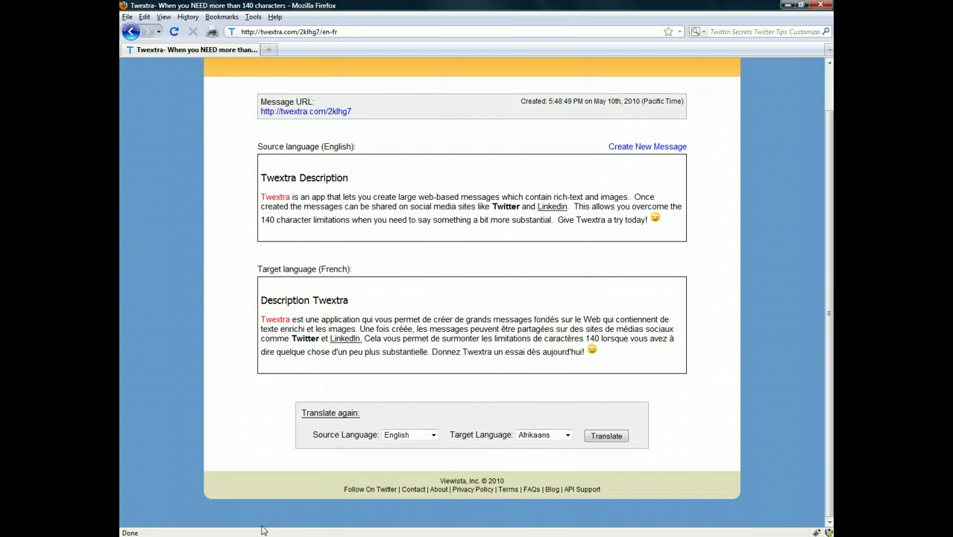